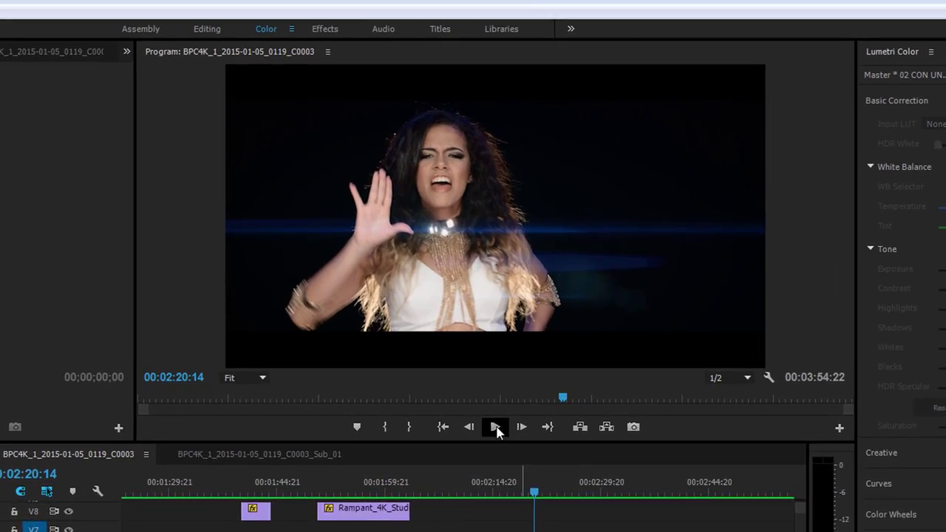
Play through the Premiere sequence to locate the singer's shot
click(573, 287)
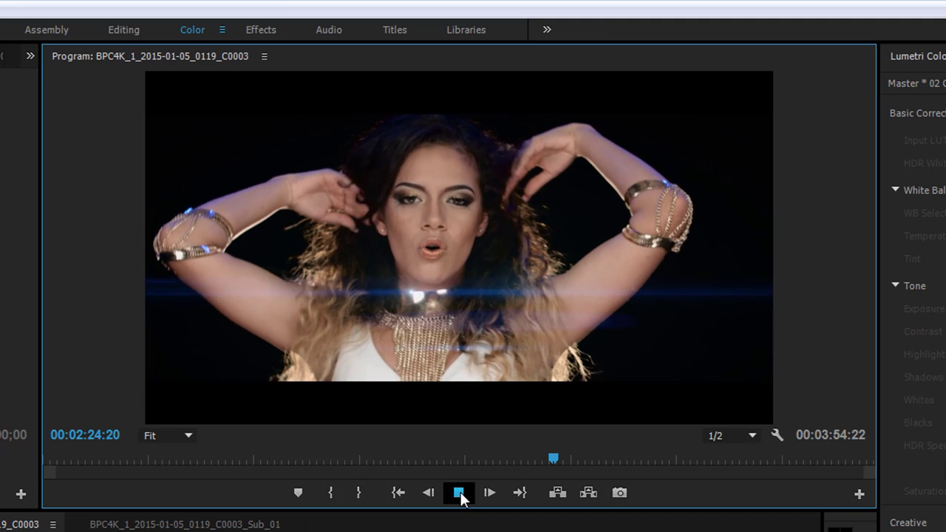
click(459, 494)
click(459, 494)
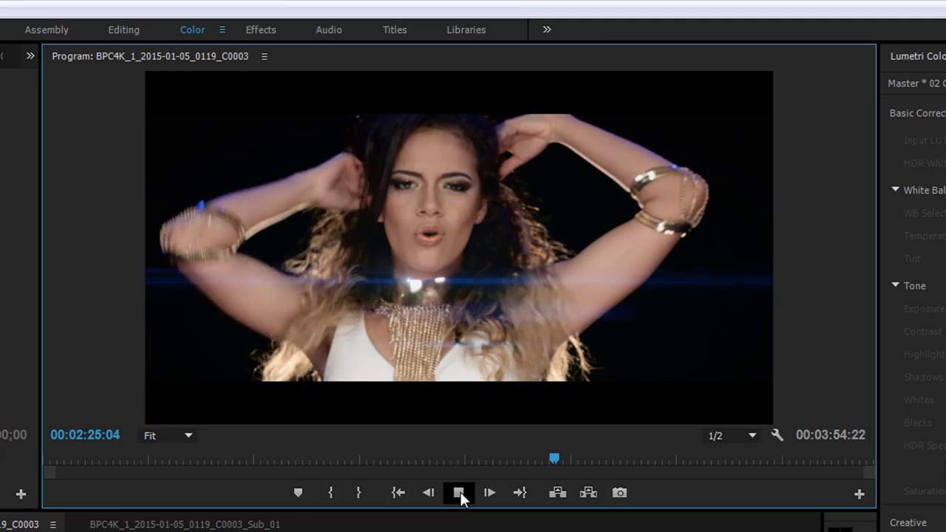
click(460, 494)
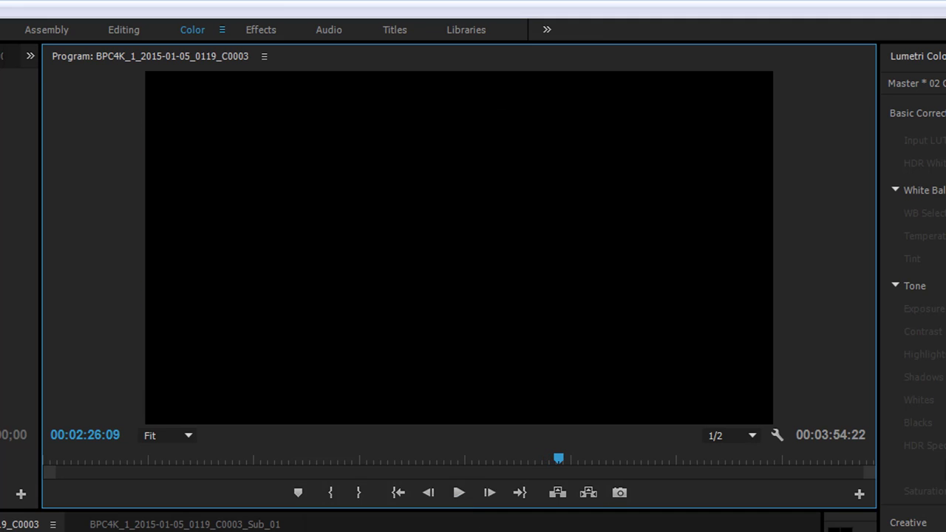
key(shift+Left)
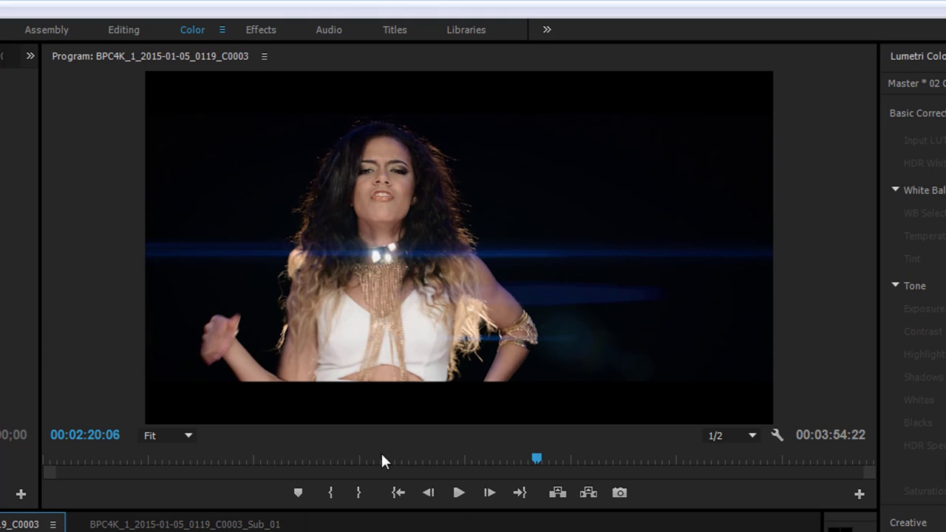
click(457, 496)
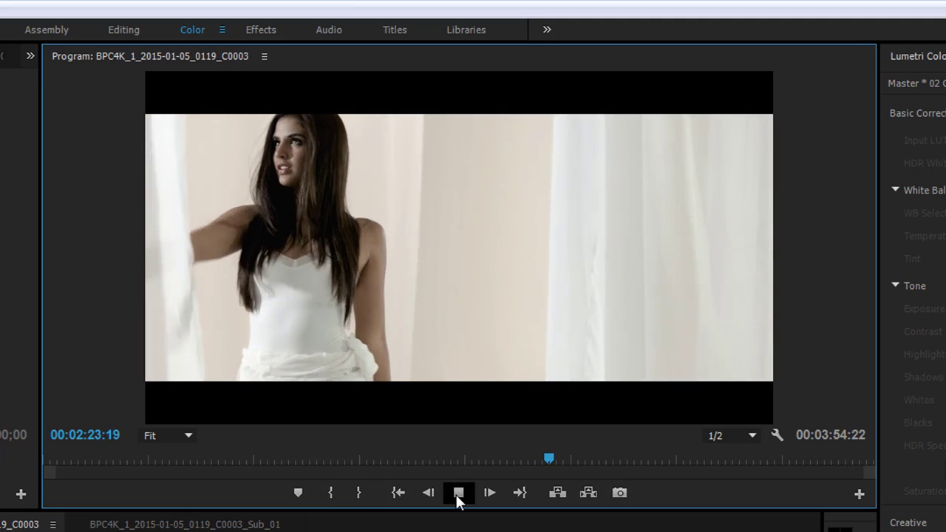
click(459, 495)
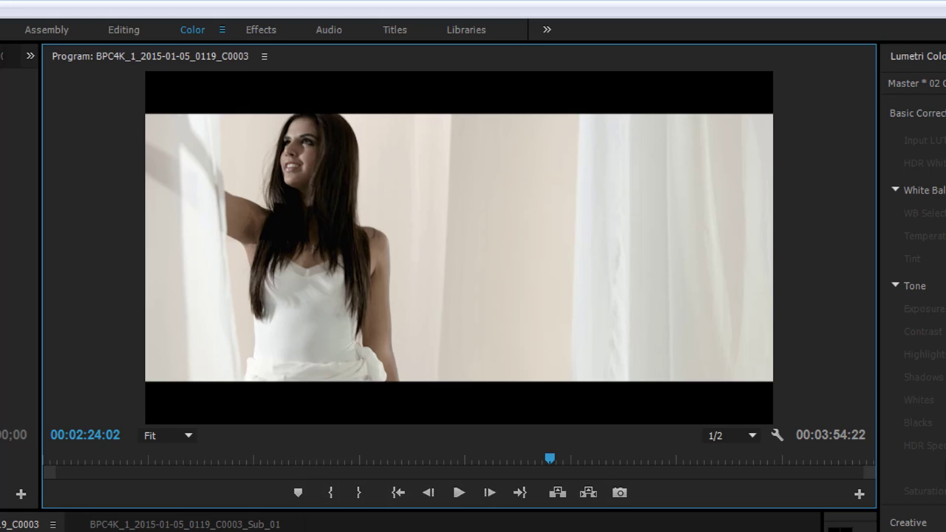
Return to 00:02:09:02 and replace the singer's clip with a linked After Effects composition
drag(536, 531, 409, 531)
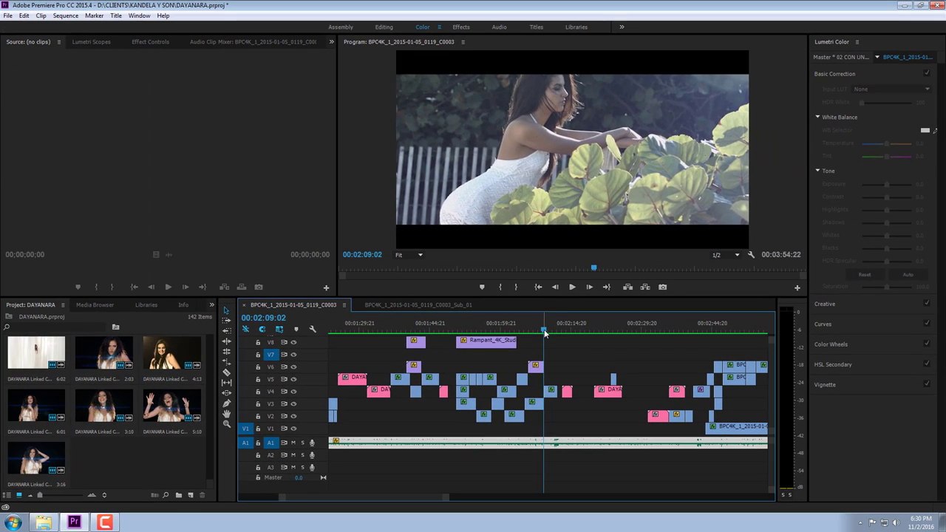
key(space)
key(space)
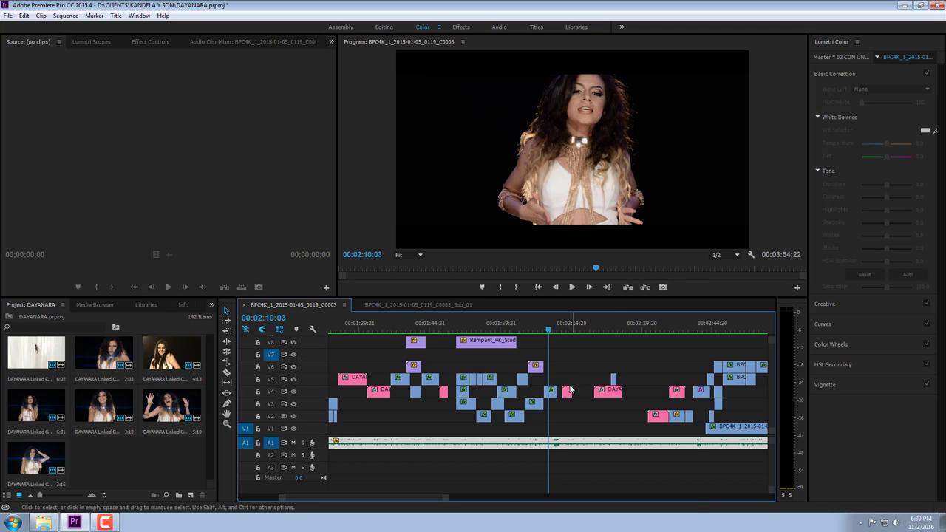
right_click(551, 391)
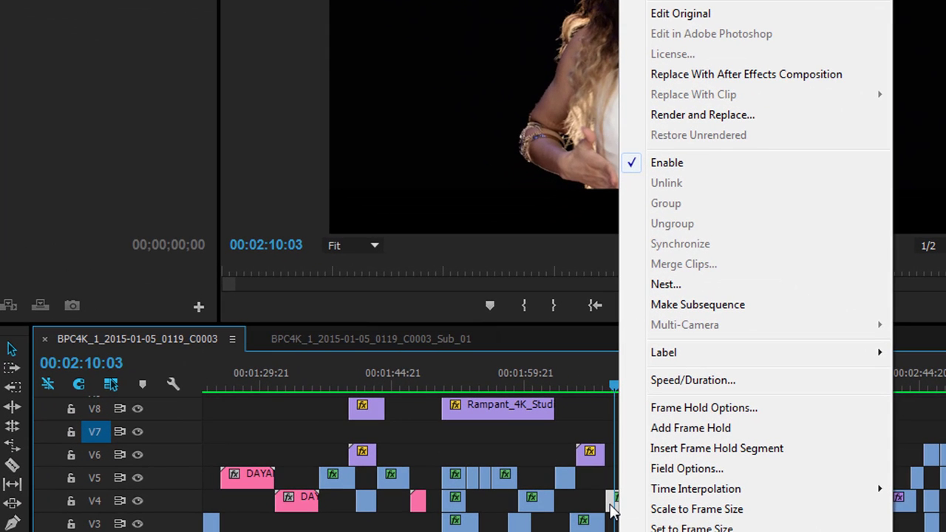
click(667, 75)
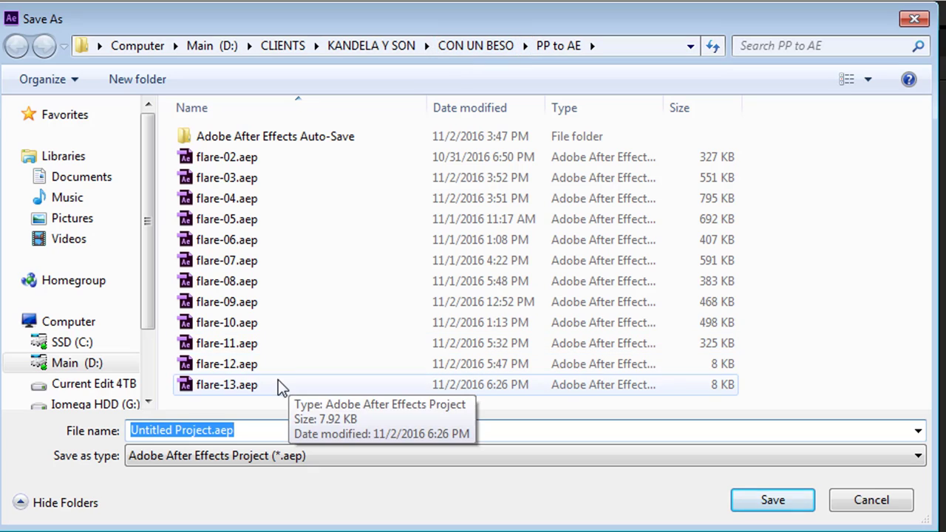
Save the project as flare-14.aep in the PP to AE folder, based on the flare-13 name
click(252, 383)
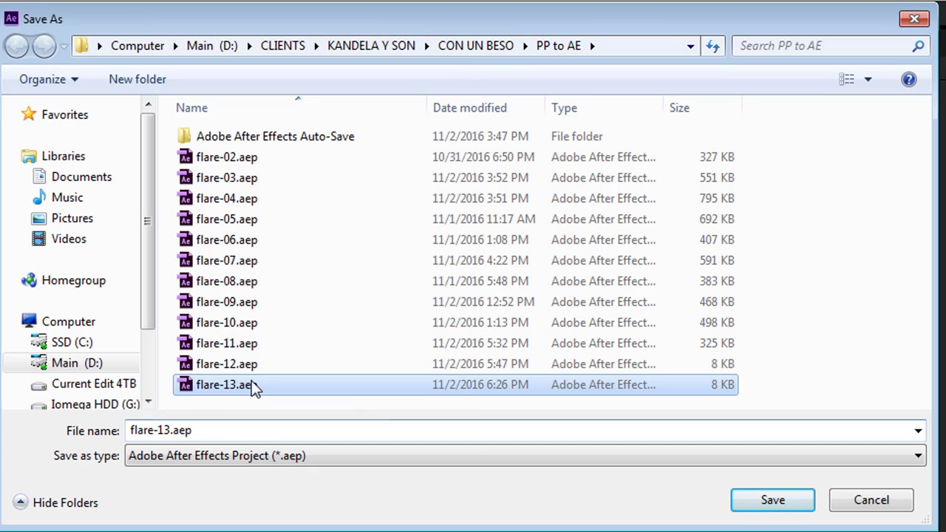
double_click(165, 430)
click(164, 431)
drag(166, 429, 284, 442)
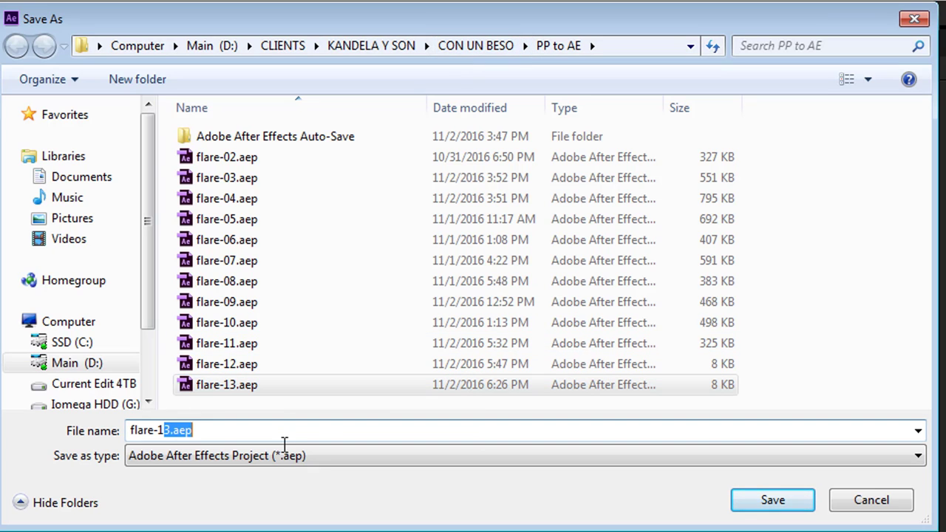
text(4)
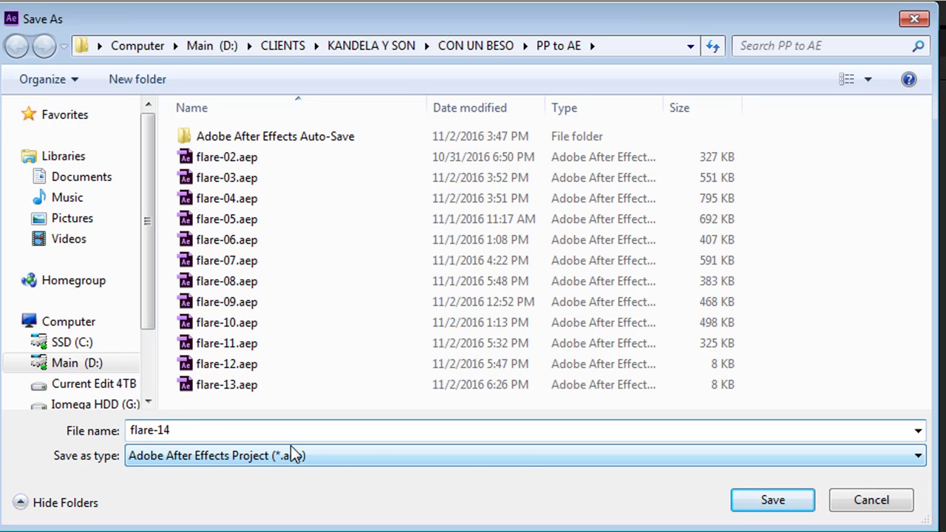
click(774, 506)
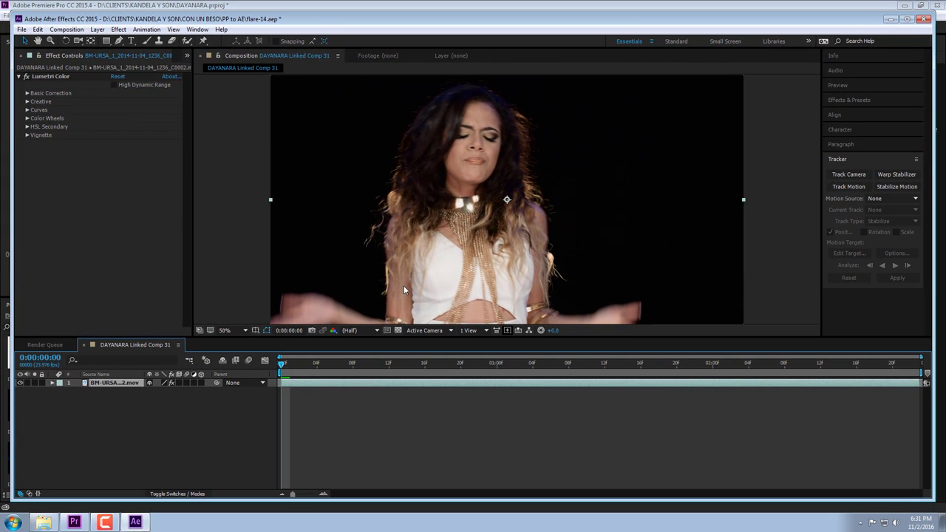
key(space)
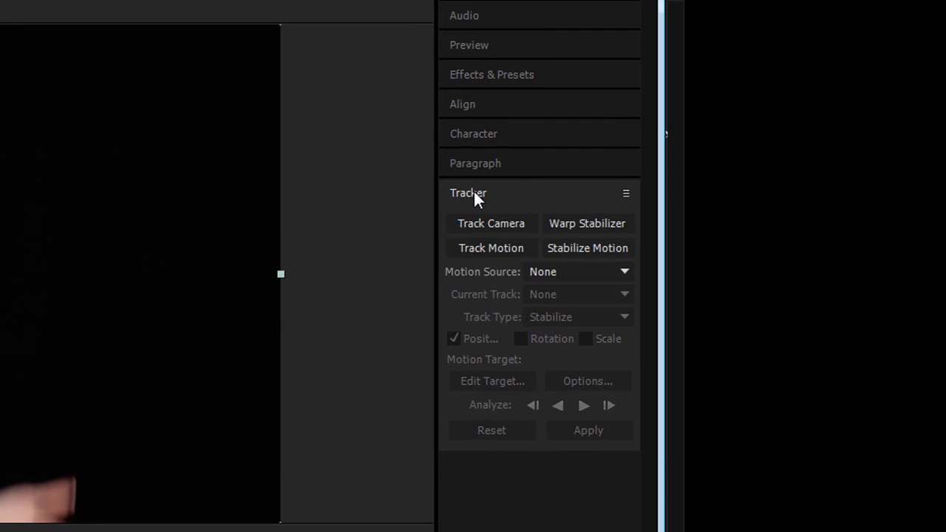
Place Track Point 1 on the necklace's collar highlight, enlarge its feature box, and analyze forward
click(477, 248)
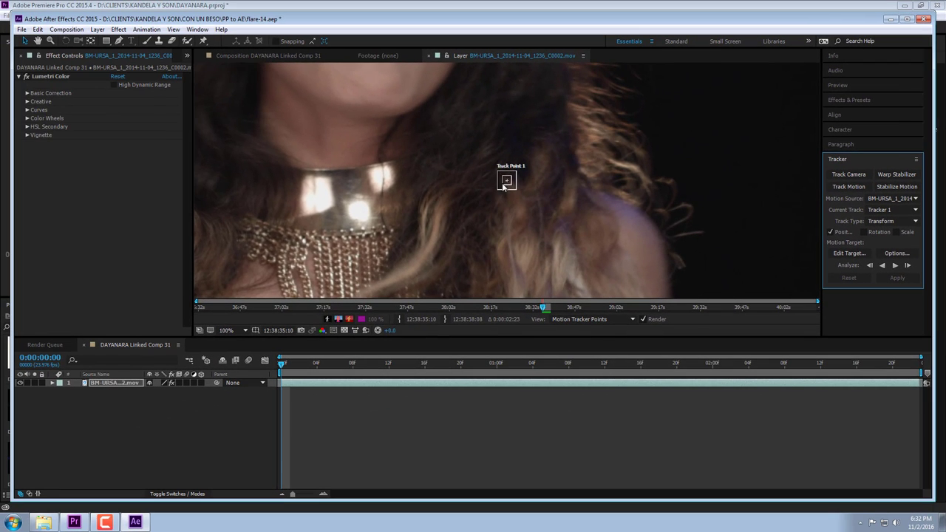
drag(507, 181, 358, 170)
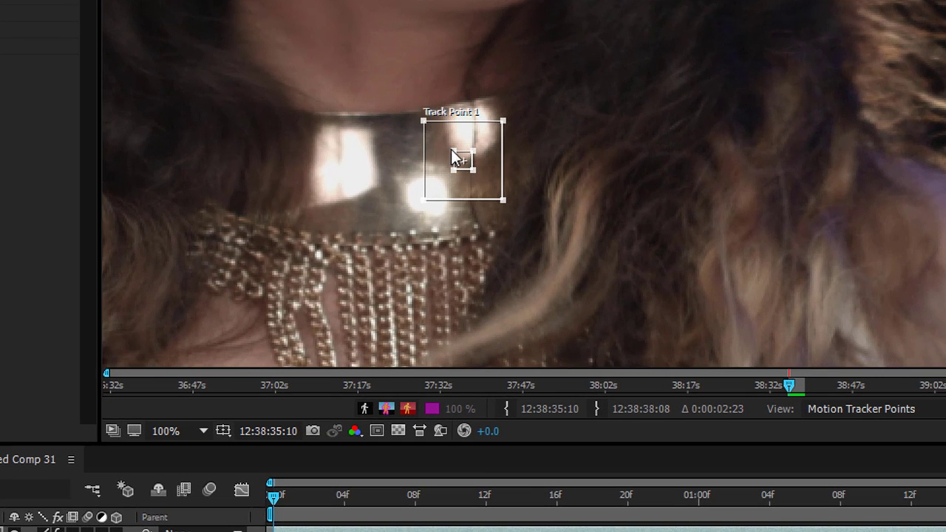
drag(453, 150, 441, 135)
drag(479, 160, 470, 150)
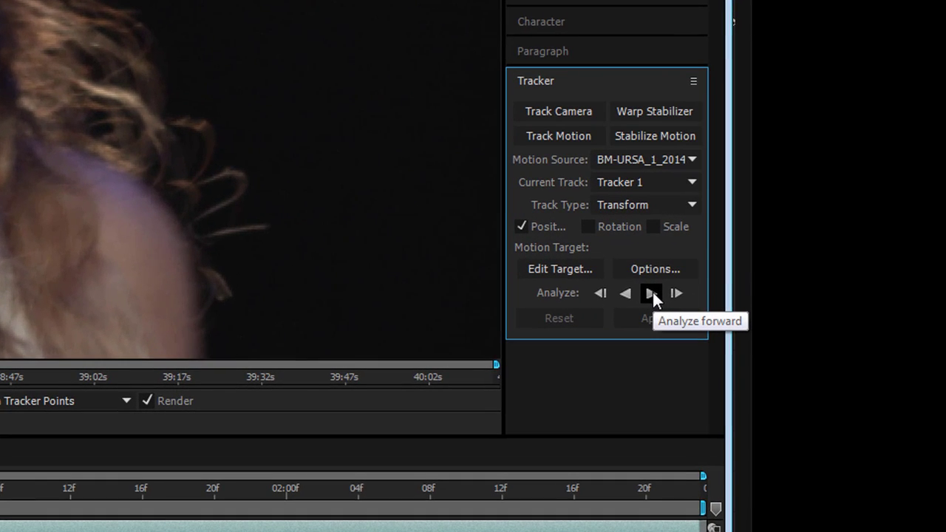
click(652, 293)
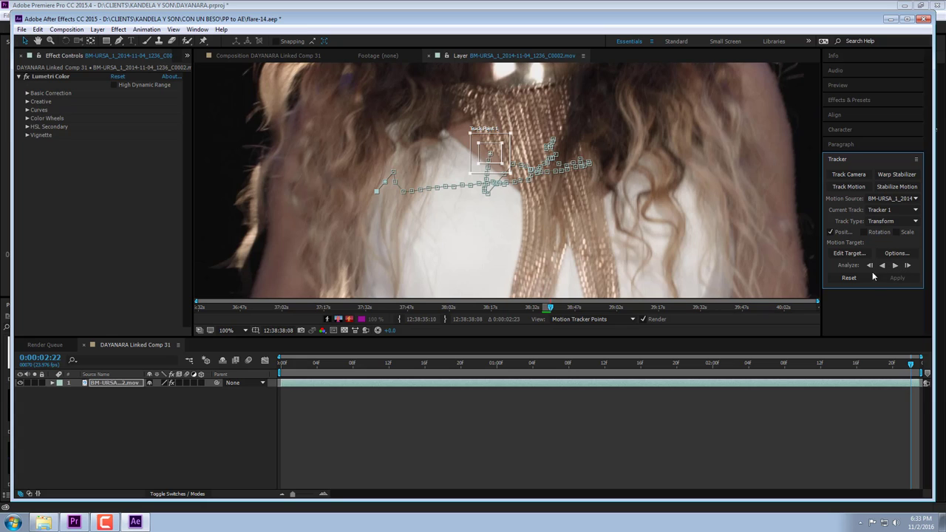
Retrack from the first frame with Track Point 1 on the collar highlight, then review the path
click(490, 268)
key(Home)
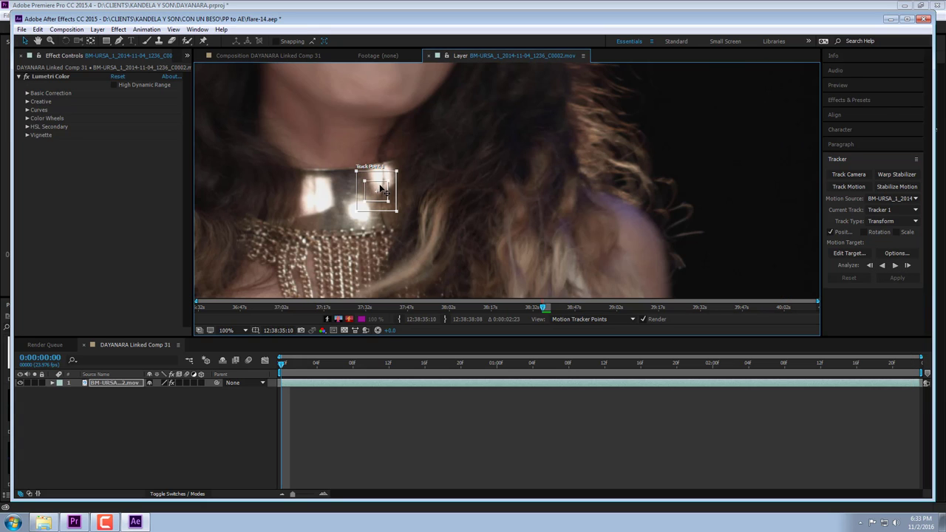
drag(380, 185, 373, 171)
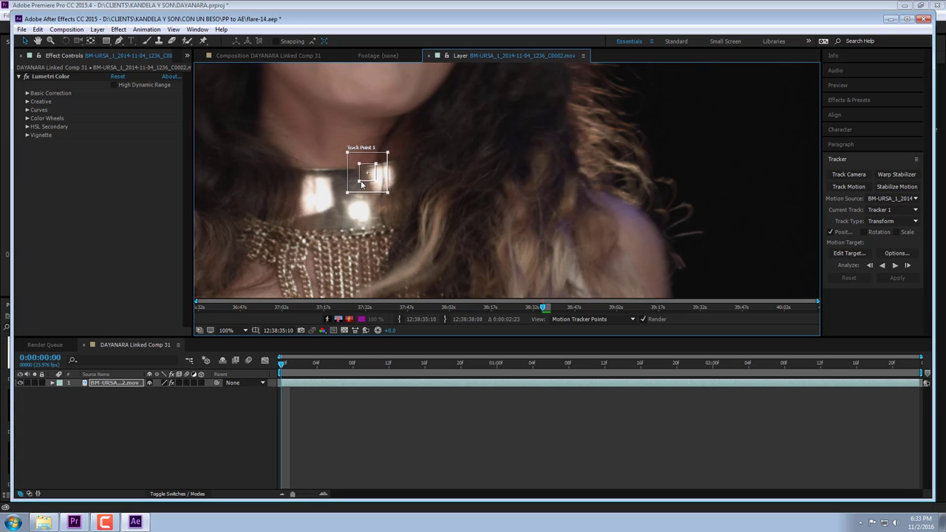
click(895, 267)
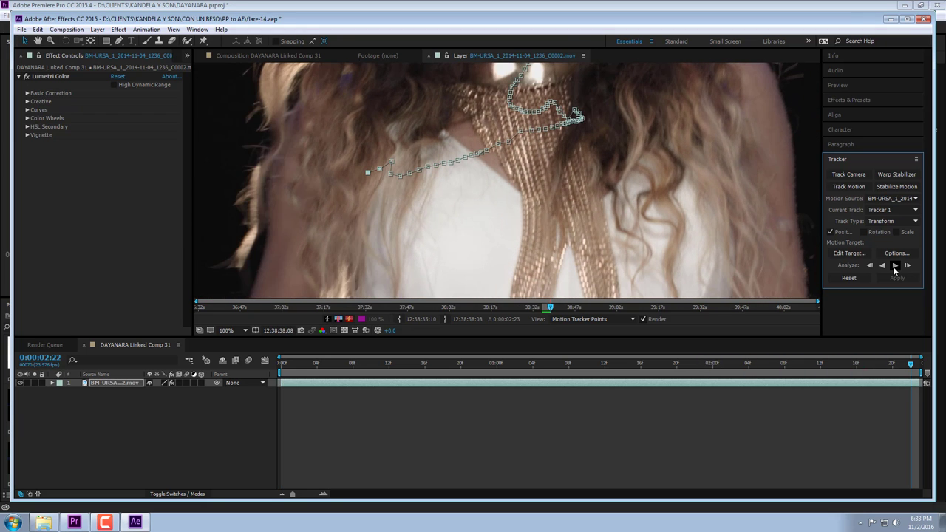
scroll(724, 253, down, 2)
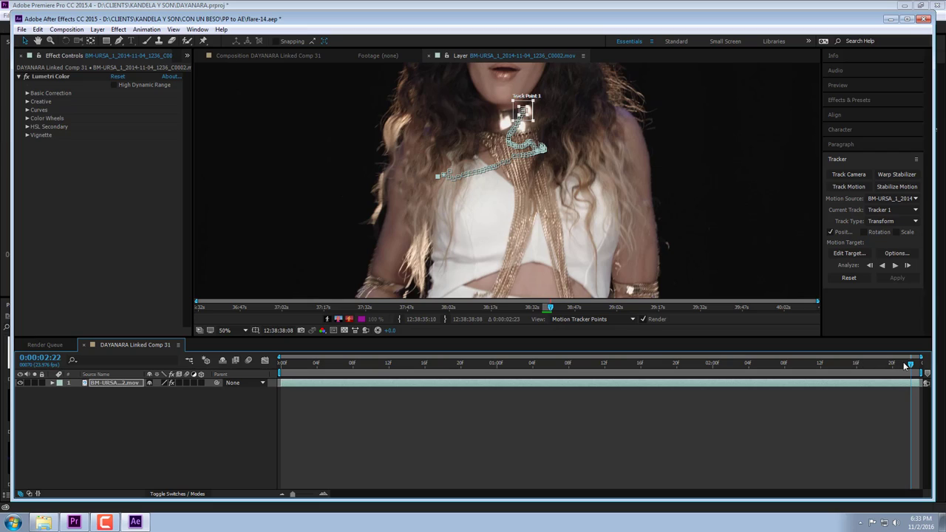
drag(912, 366, 235, 386)
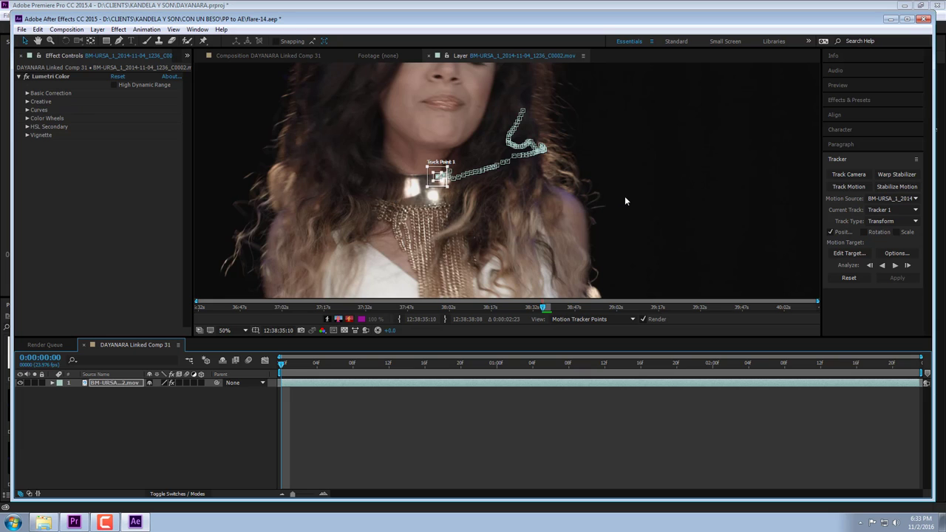
scroll(626, 198, down, 2)
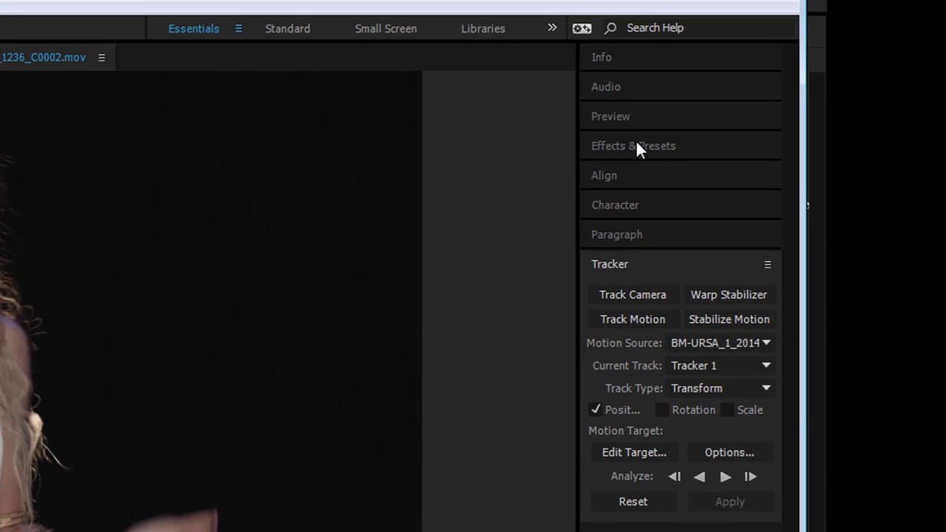
Expand the Video Copilot category in Effects & Presets to reveal Optical Flares
click(849, 100)
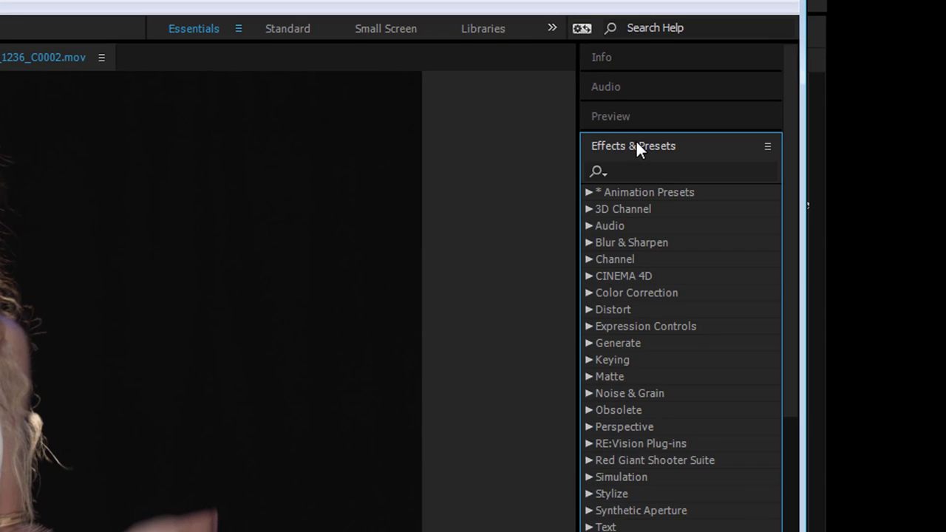
scroll(680, 296, down, 5)
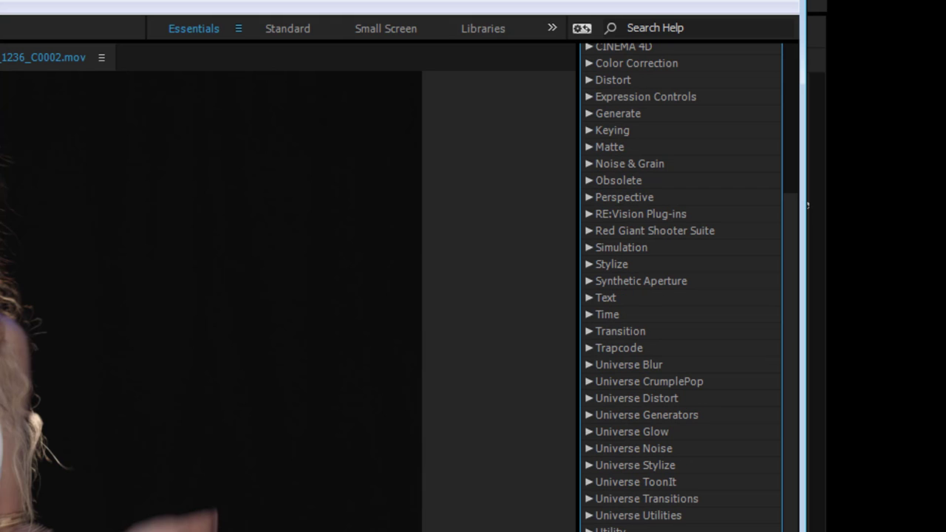
scroll(633, 444, up, 5)
scroll(634, 443, down, 6)
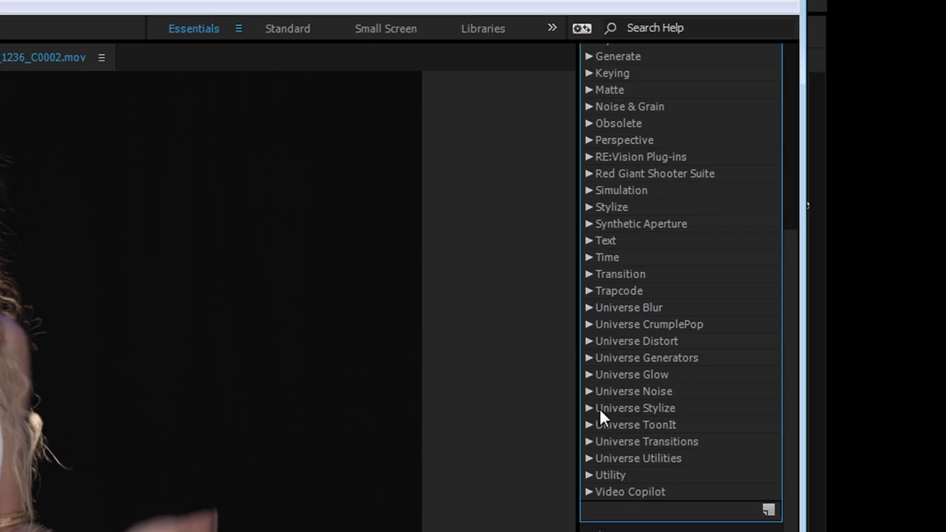
click(589, 491)
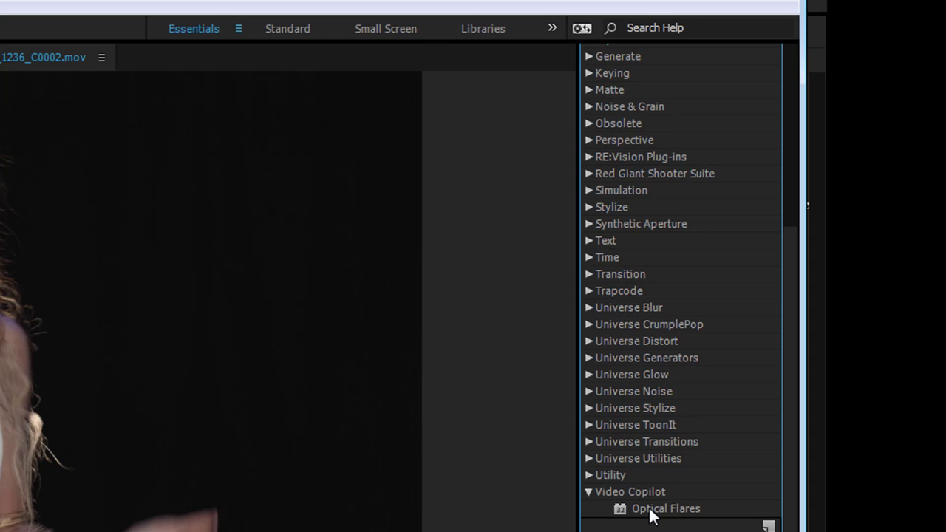
Apply Optical Flares over the original footage and move its light source to the upper right (3116, 624)
drag(650, 511, 140, 325)
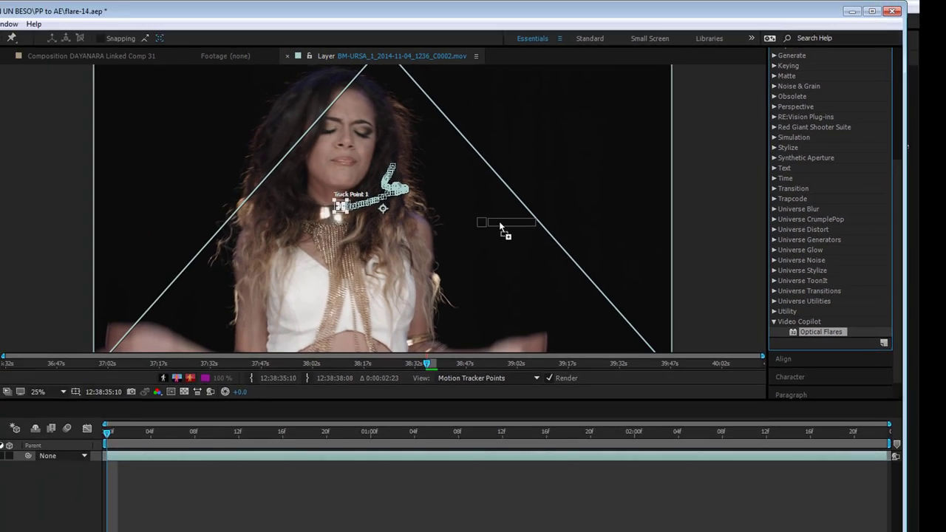
drag(499, 224, 499, 224)
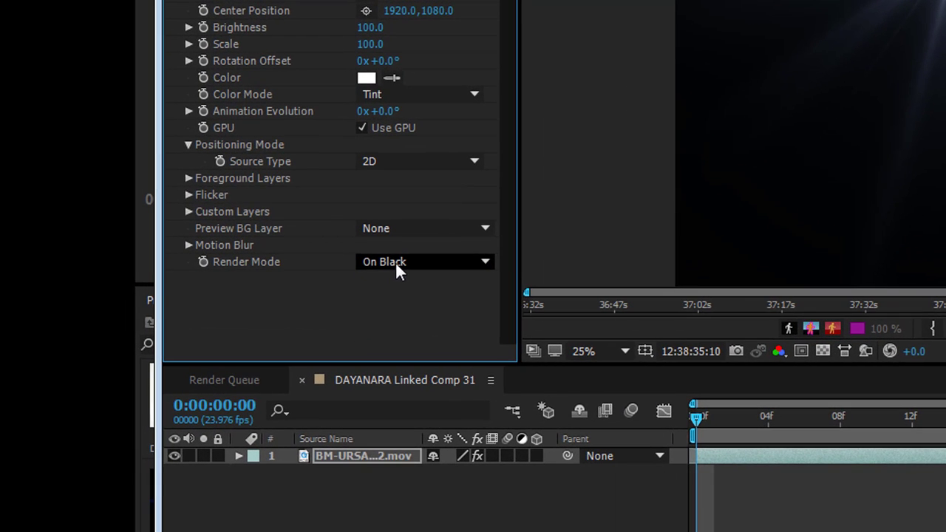
click(395, 261)
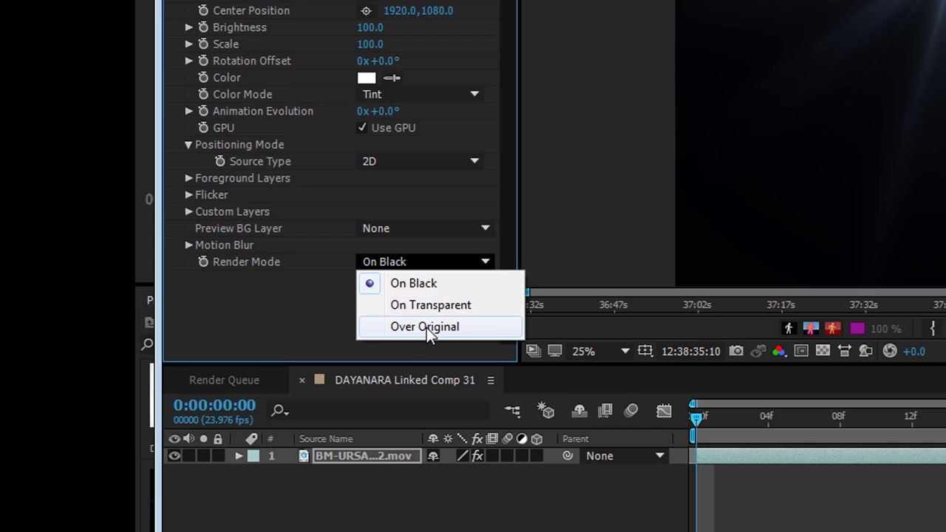
click(427, 327)
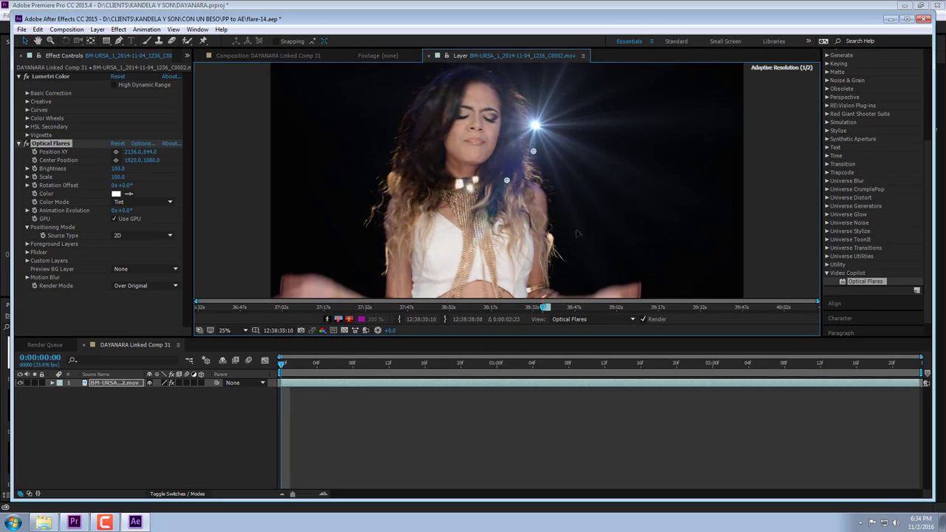
drag(539, 121, 657, 128)
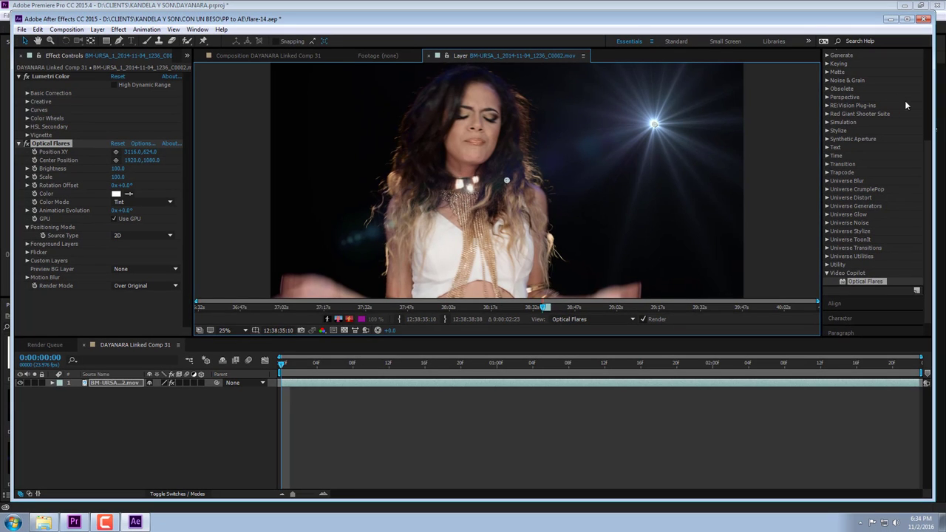
scroll(860, 304, down, 1)
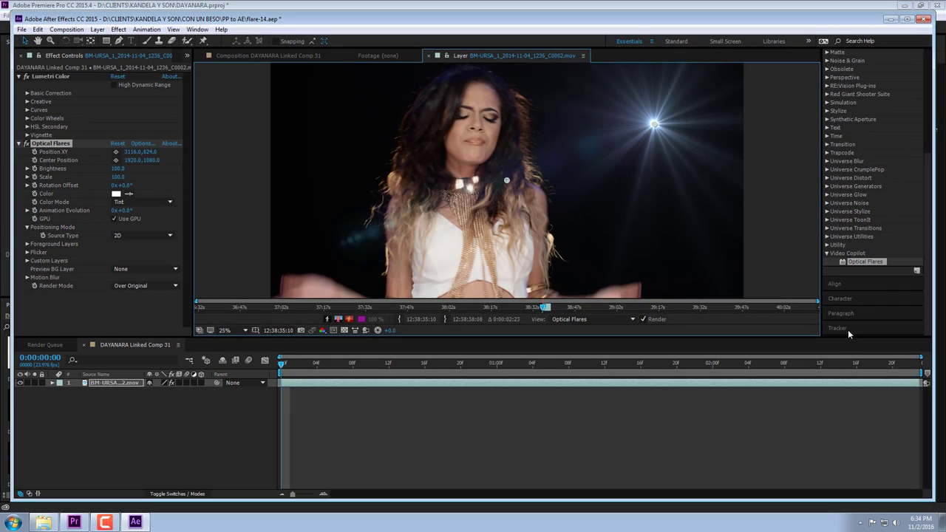
Apply Tracker 1's necklace motion to Optical Flares Position XY, driving both X and Y
click(839, 328)
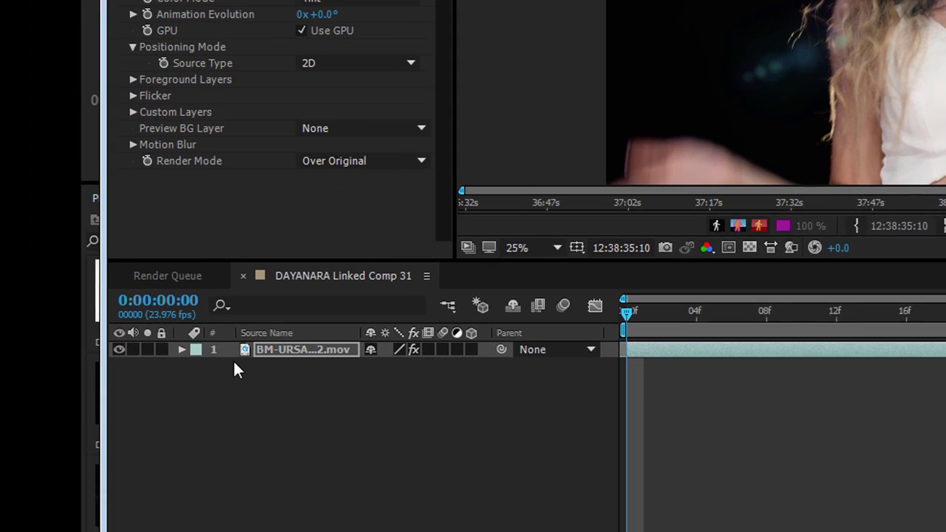
click(189, 347)
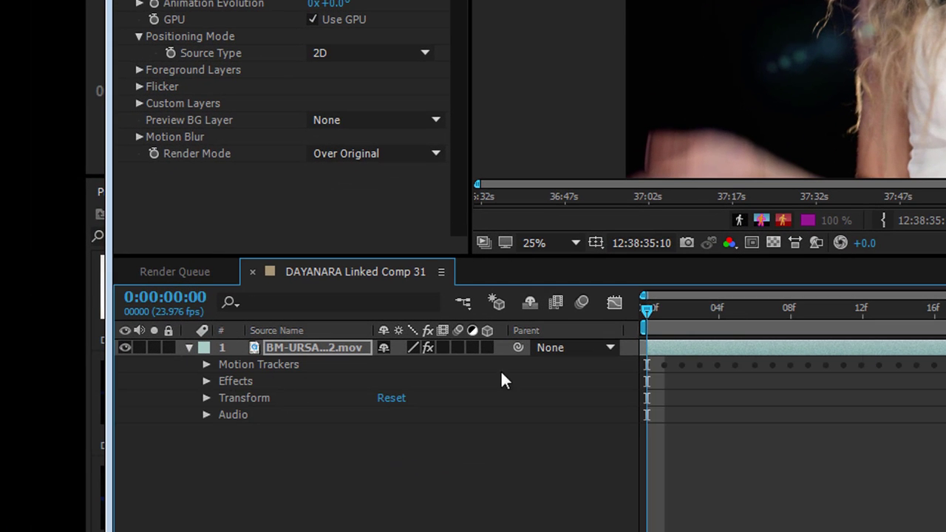
click(207, 365)
click(255, 382)
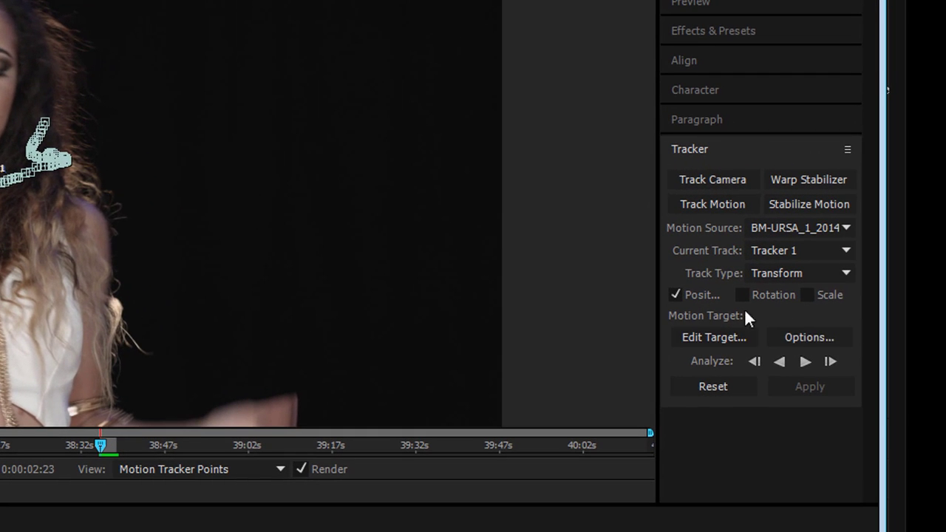
click(708, 337)
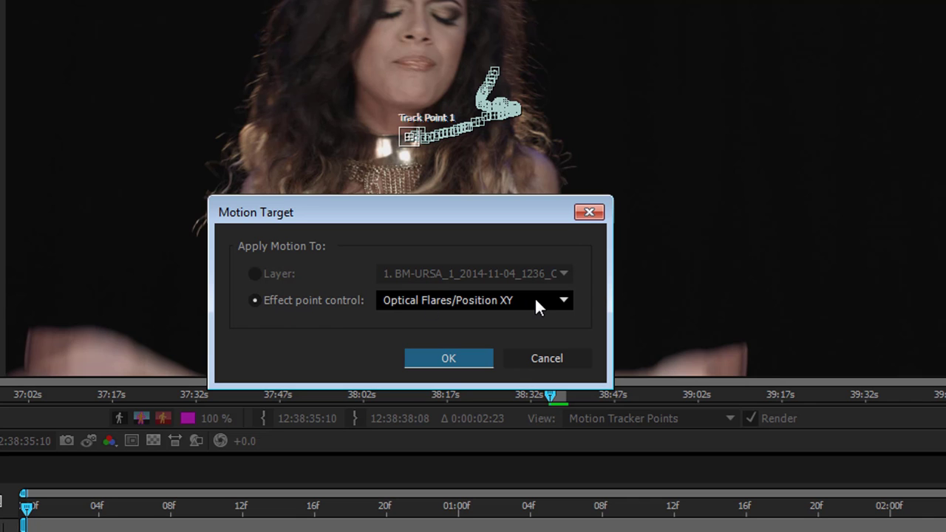
click(454, 358)
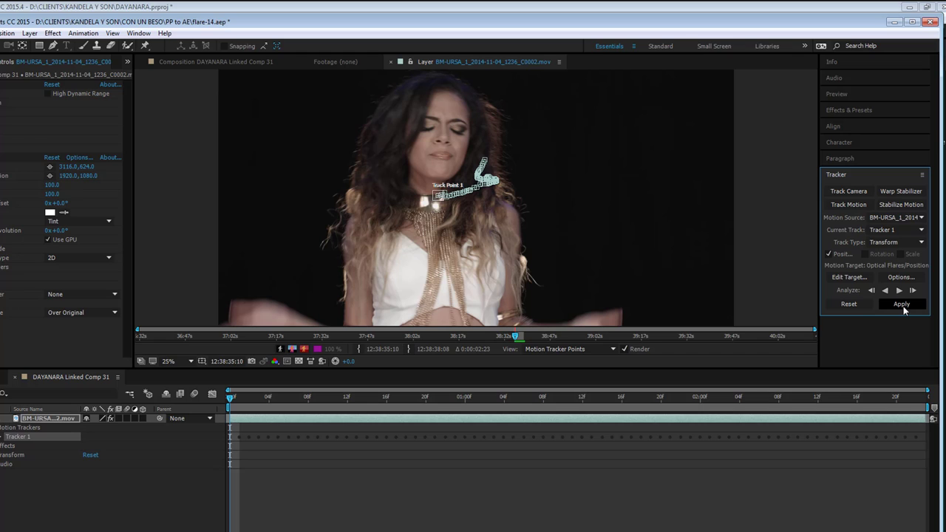
click(905, 307)
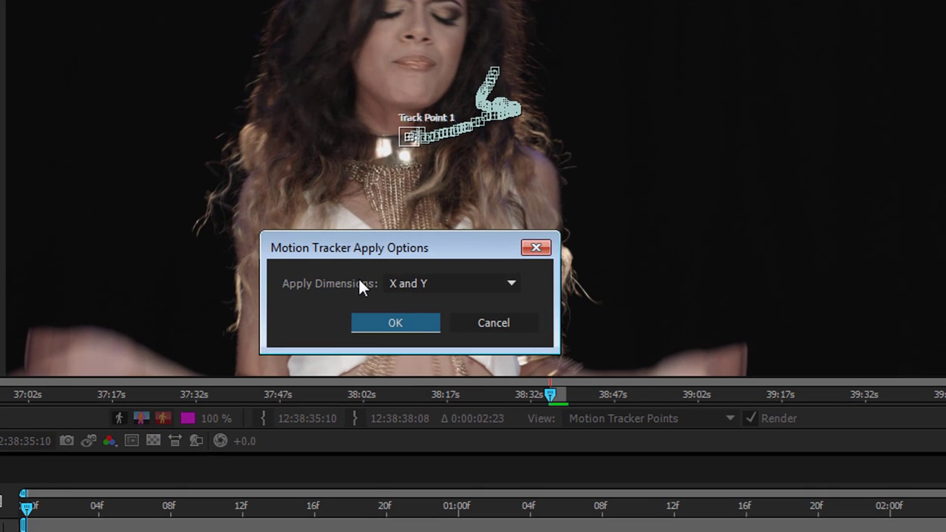
click(403, 283)
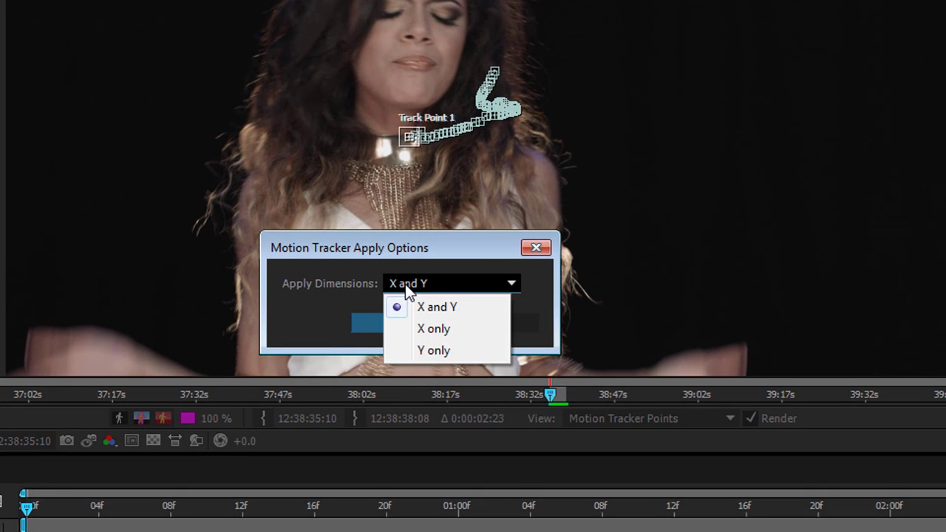
click(407, 306)
click(404, 323)
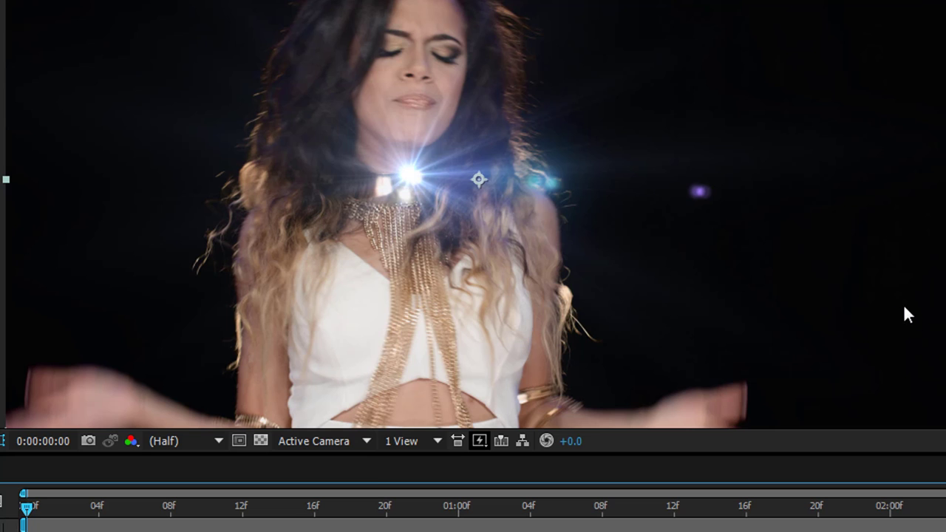
key(space)
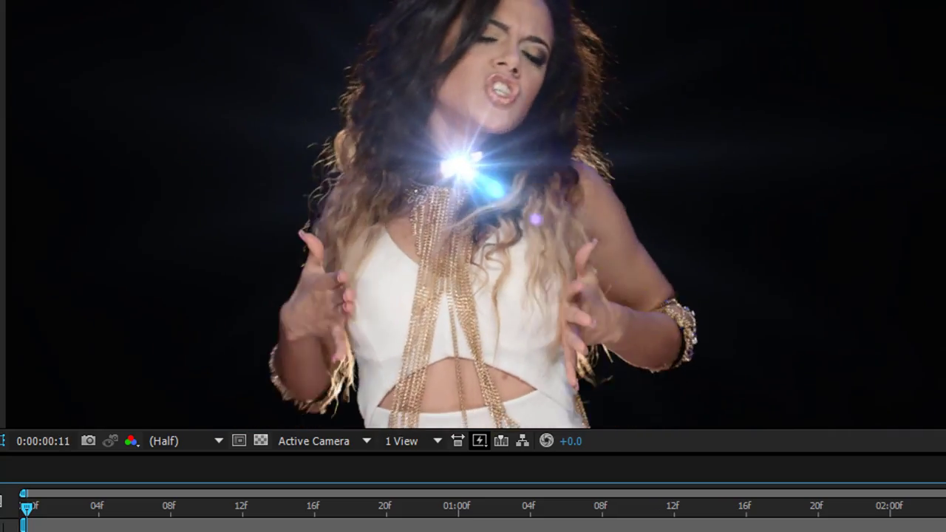
key(space)
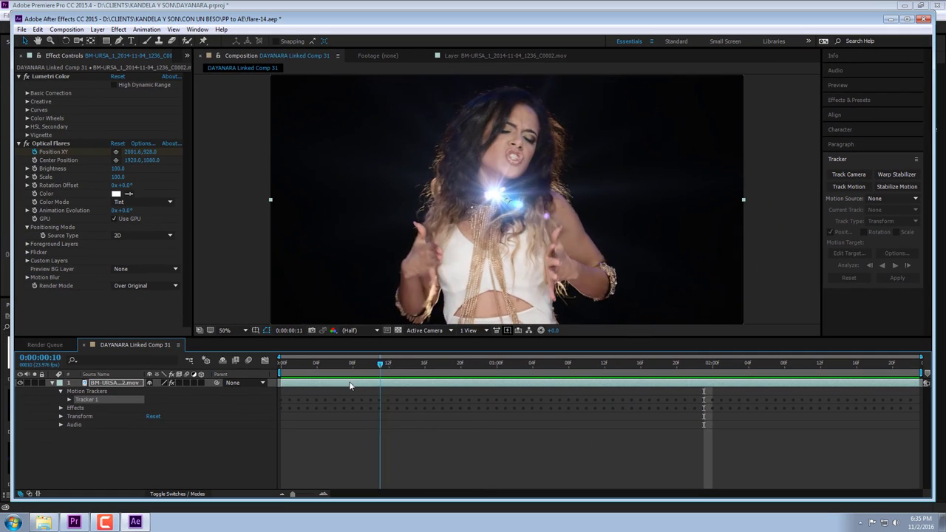
key(Home)
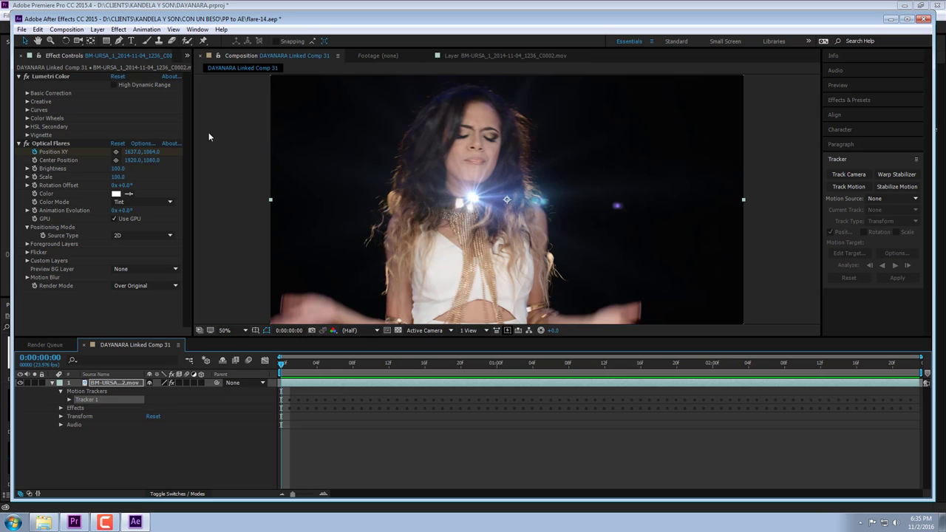
Load the Kandela-03 preset from _Custom Presets in the Optical Flares preset browser
click(139, 143)
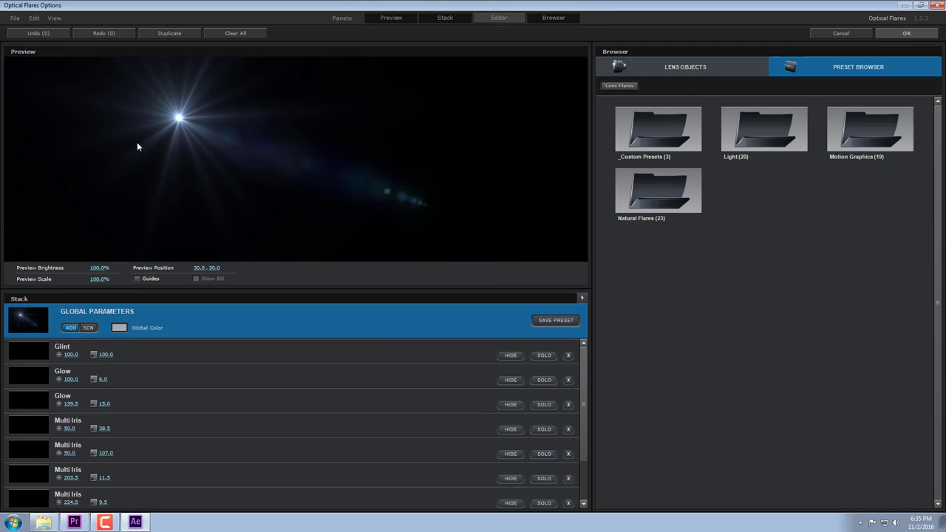
click(669, 133)
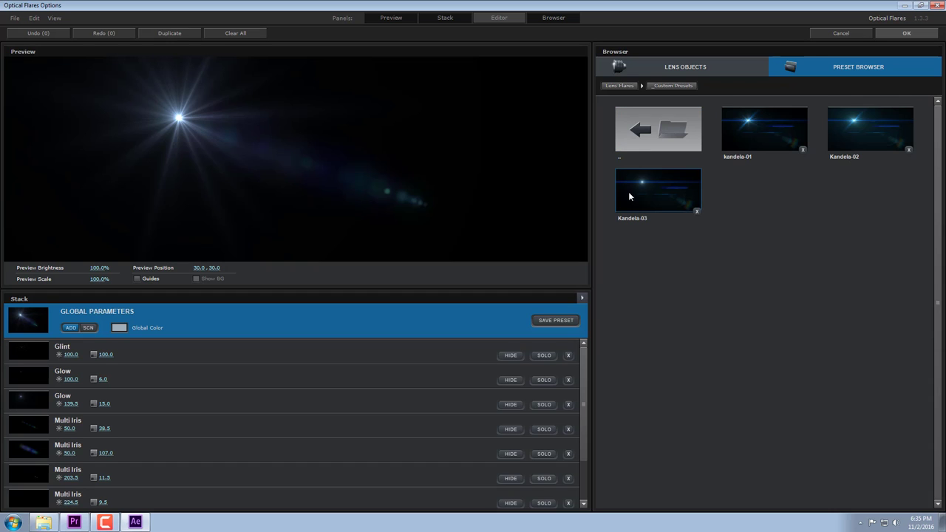
click(658, 198)
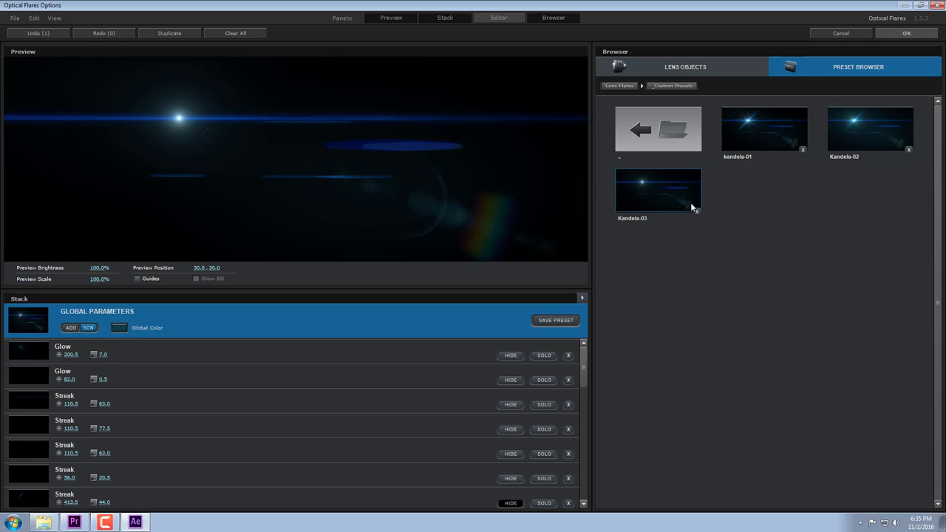
click(902, 32)
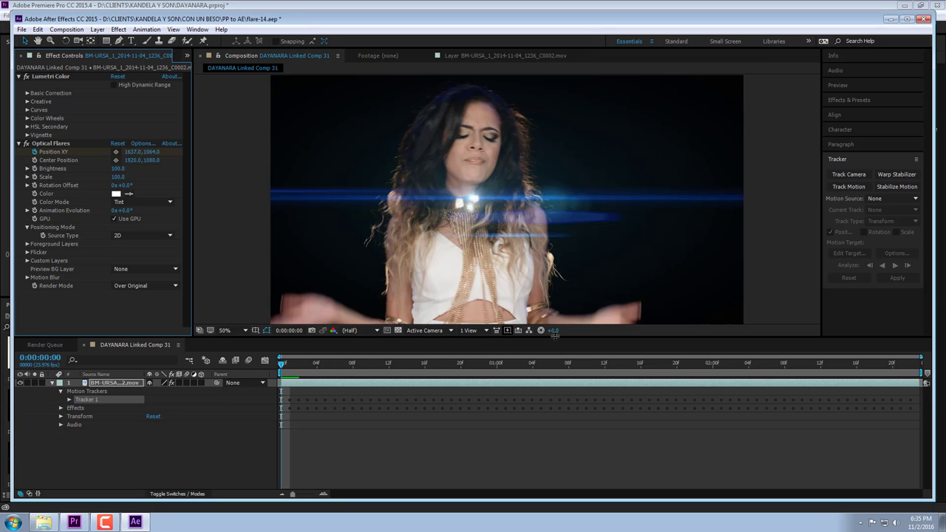
Set the flare Brightness to 80 with Scale at 100, preview it, and save the project
key(space)
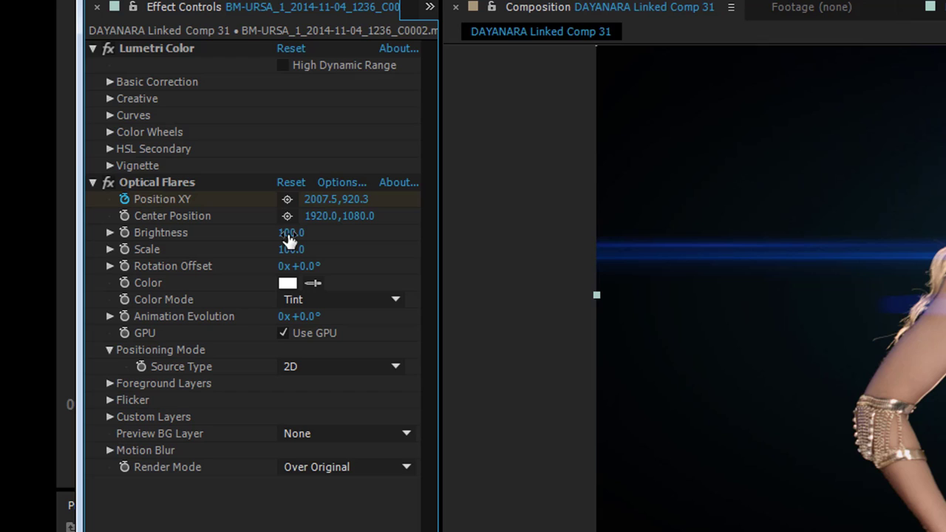
click(173, 188)
text(80)
key(Return)
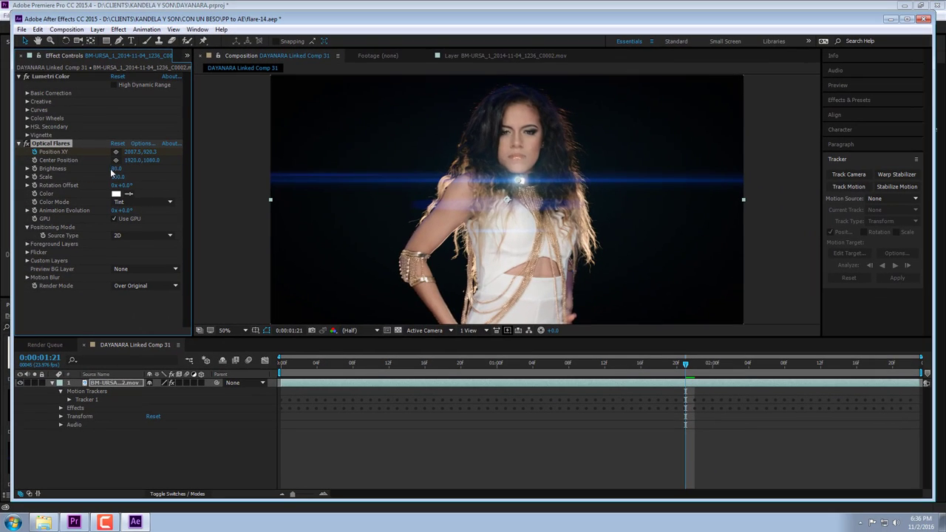
mouse_move(119, 176)
mouse_down()
mouse_move(148, 177)
mouse_move(118, 178)
mouse_up()
key(space)
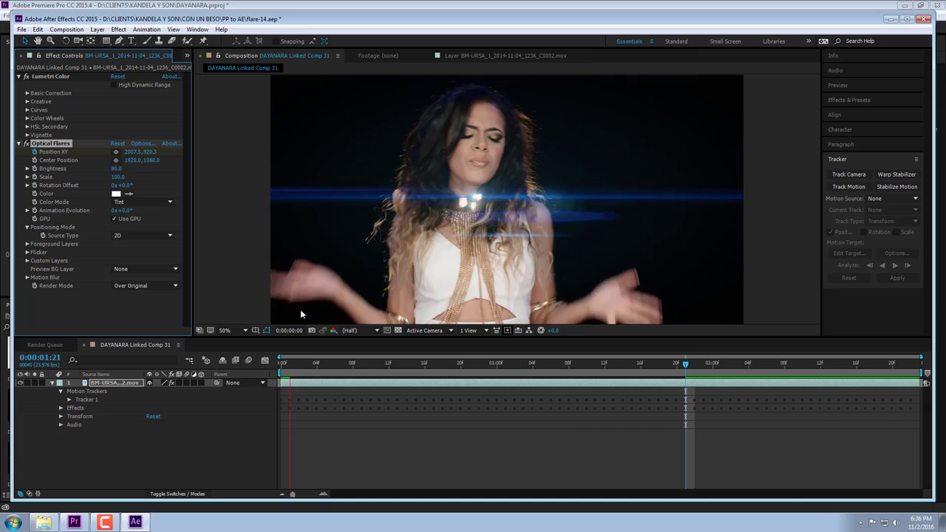
key(space)
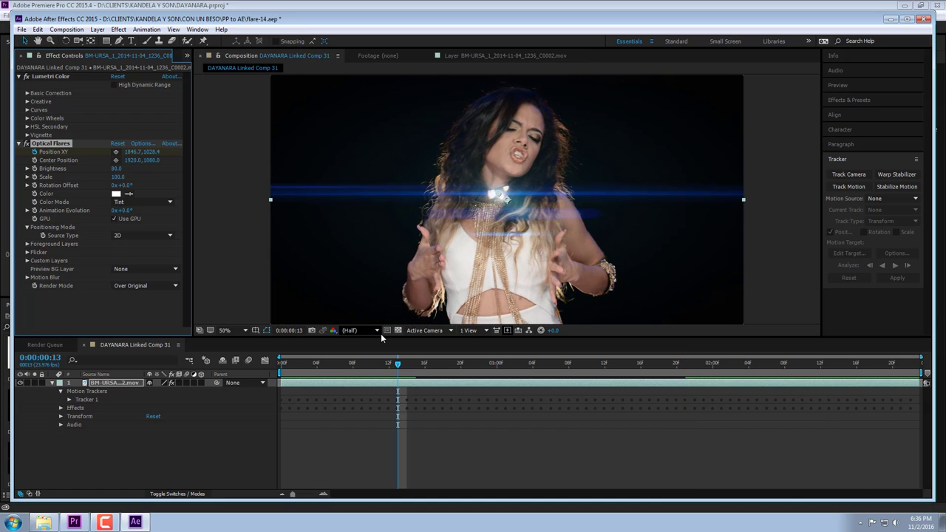
key(ctrl+s)
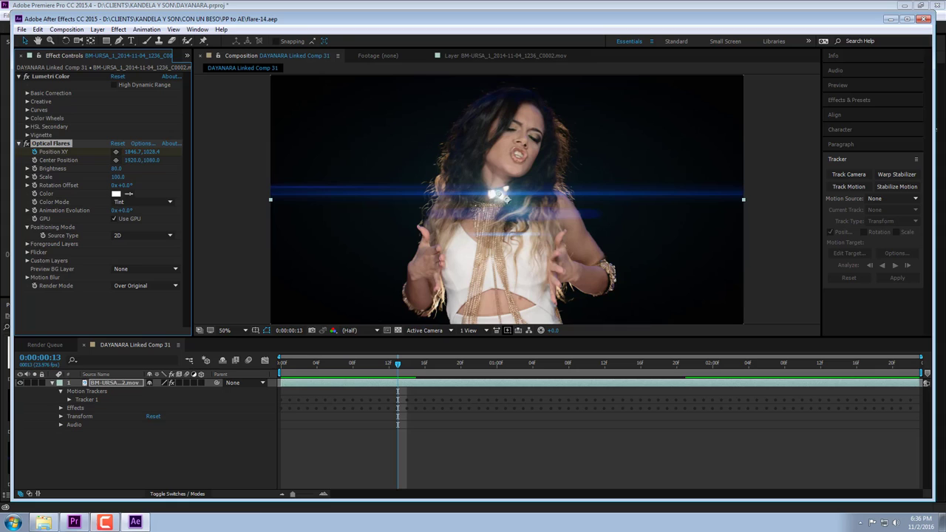
Switch to Premiere and scrub the playhead to the flared linked clip at 00:02:09:07
click(74, 522)
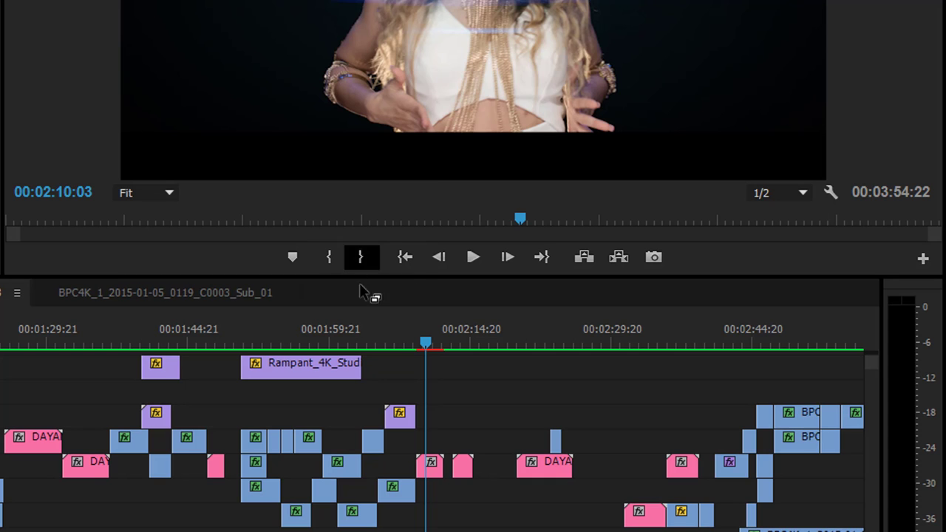
click(429, 343)
mouse_move(429, 344)
mouse_down()
mouse_move(441, 342)
mouse_move(417, 348)
mouse_up()
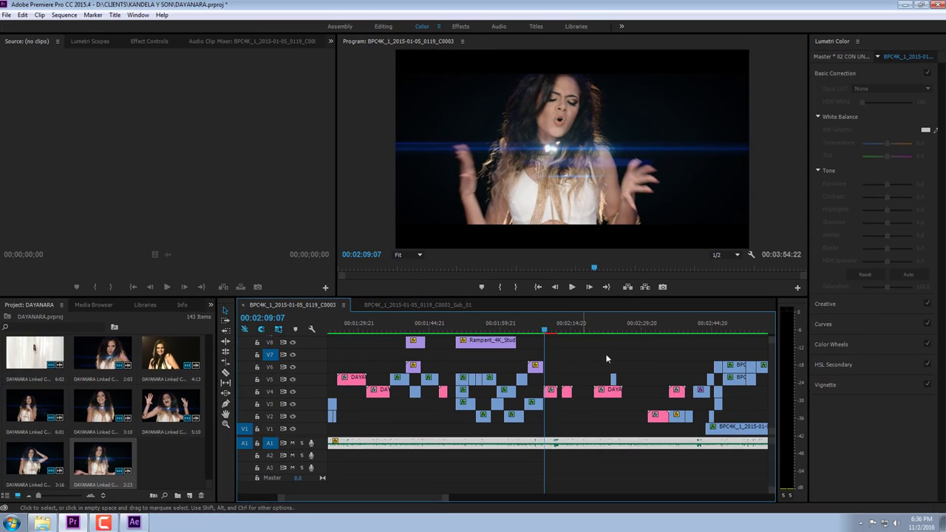
Render the sequence's 71-frame in-to-out preview so the linked flare clip plays back fully rendered
click(65, 15)
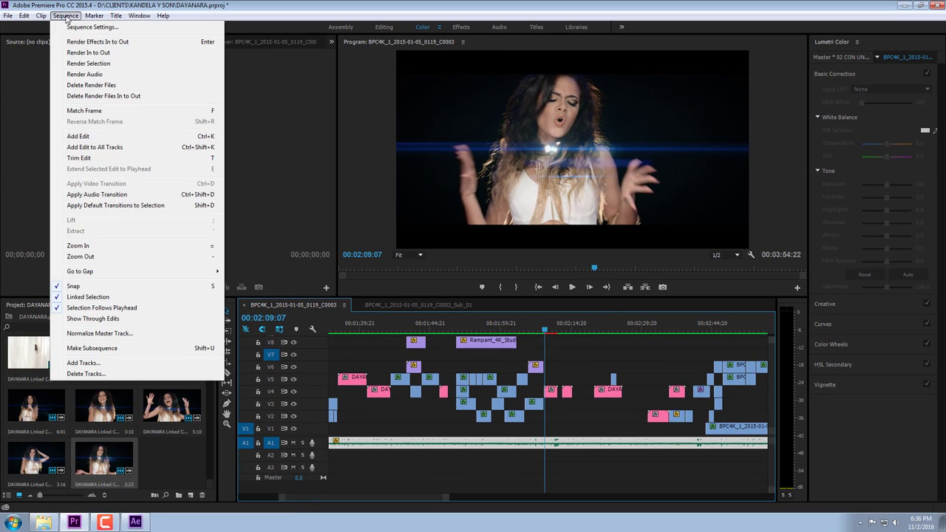
click(88, 52)
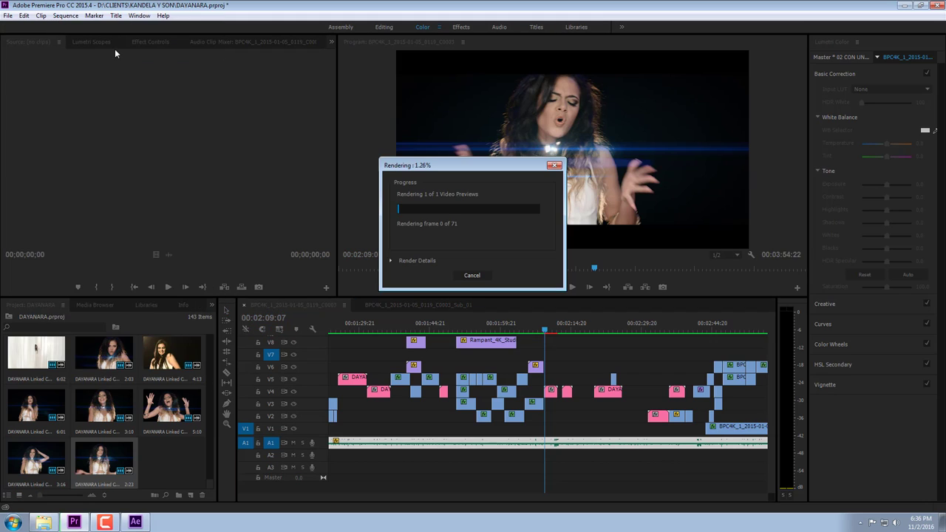
click(105, 523)
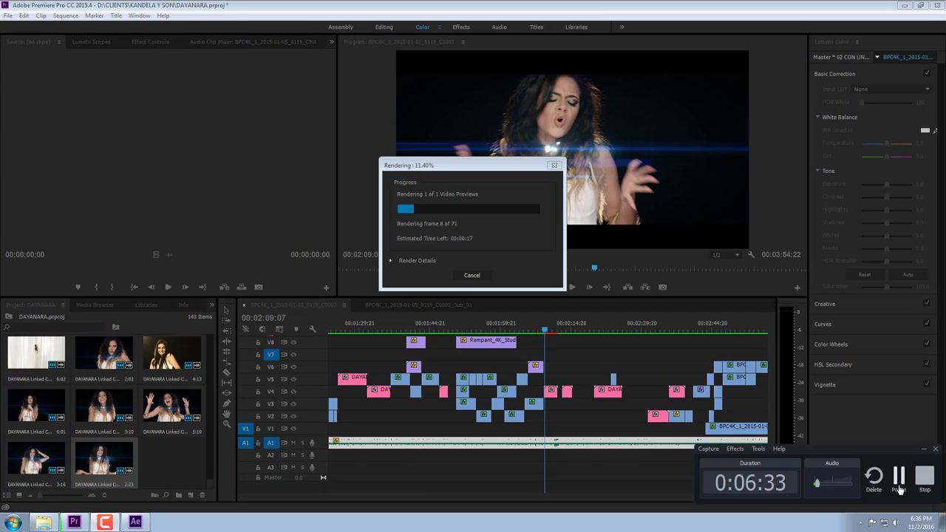
click(925, 477)
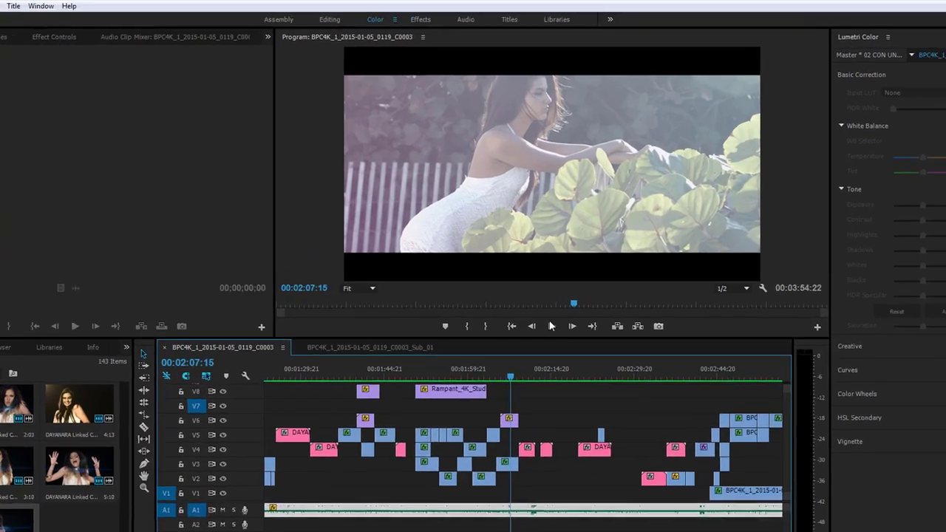
key(space)
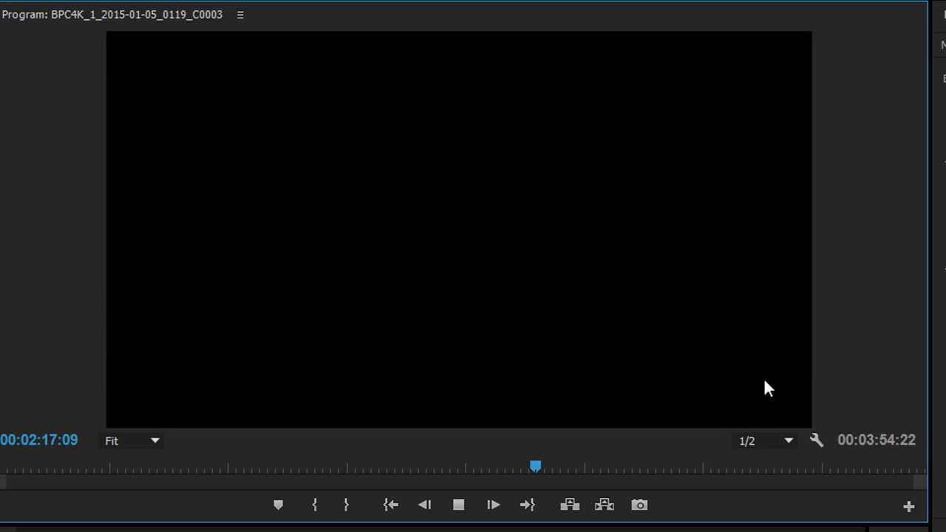
key(space)
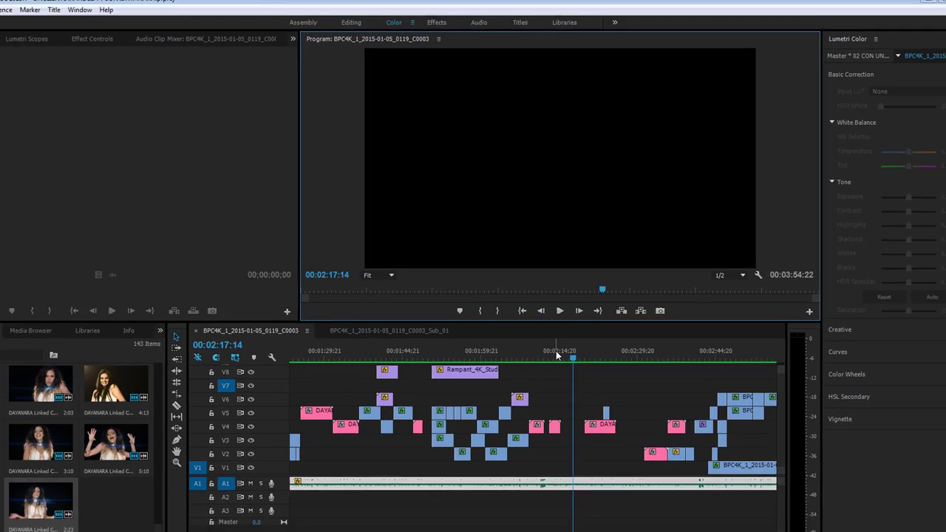